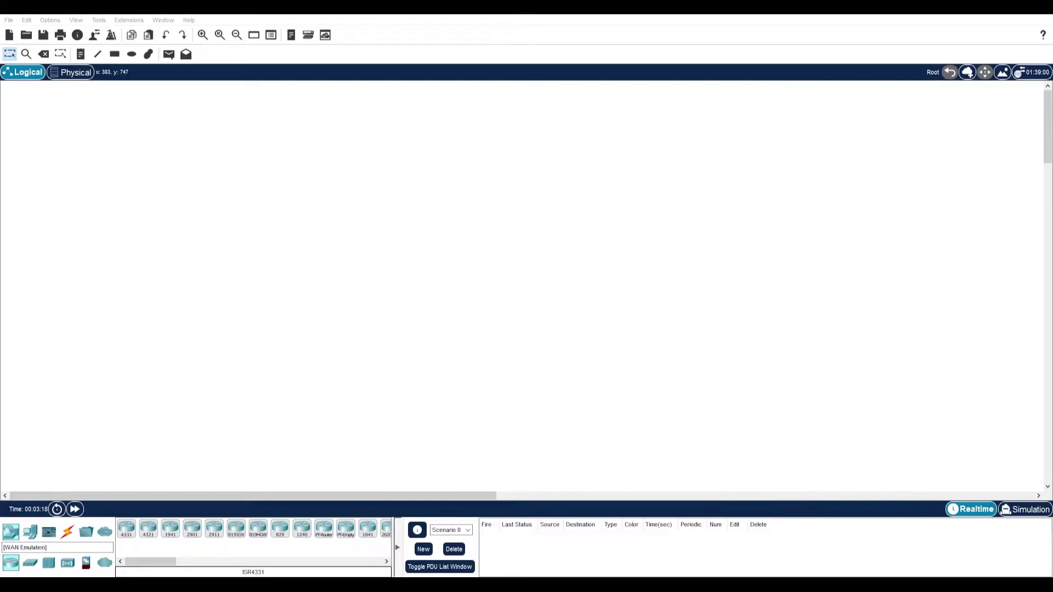
# Place a Cable Modem and a HomeRouter-PT-AC wireless router side by side.
pyautogui.click(103, 568)
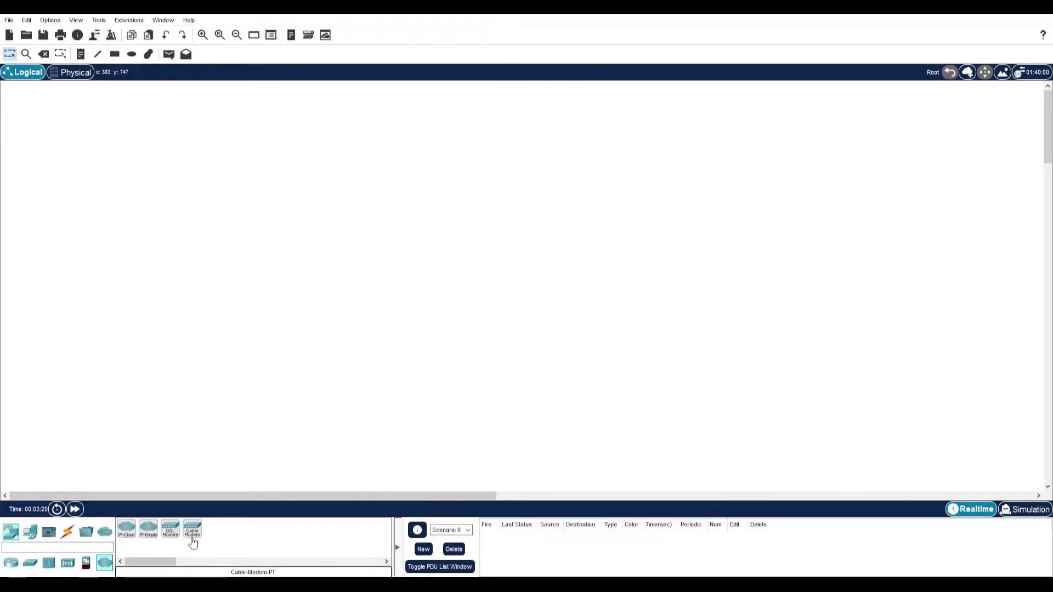
pyautogui.moveTo(192, 535); pyautogui.dragTo(85, 201)
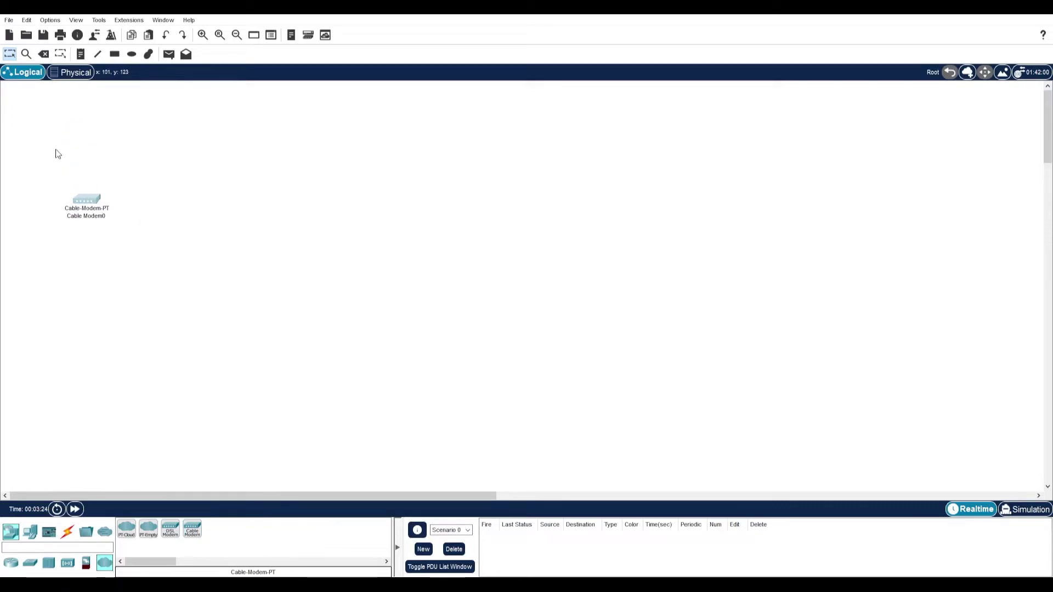
pyautogui.click(28, 564)
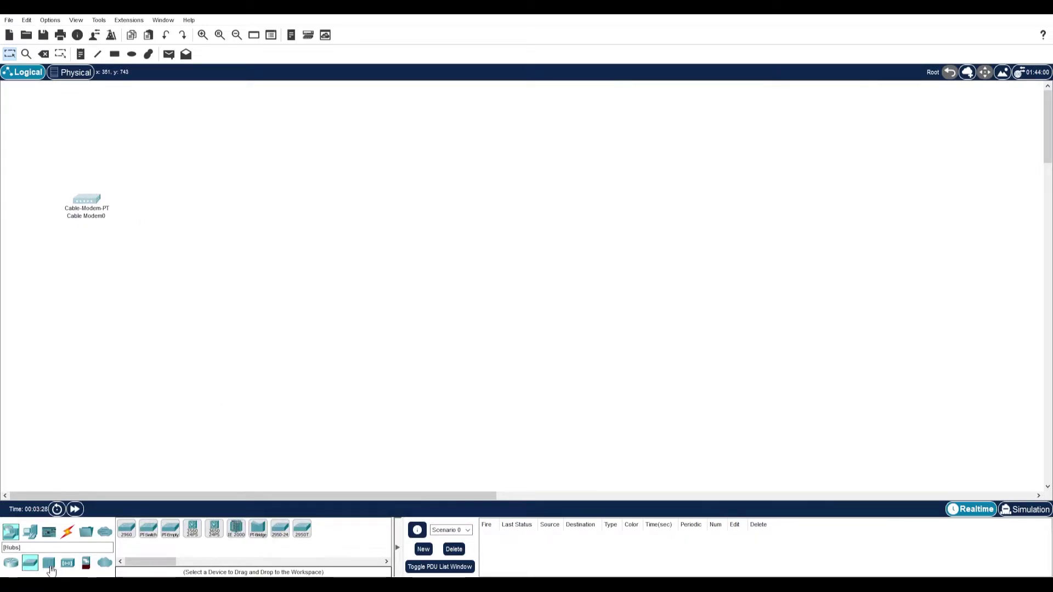
pyautogui.click(68, 564)
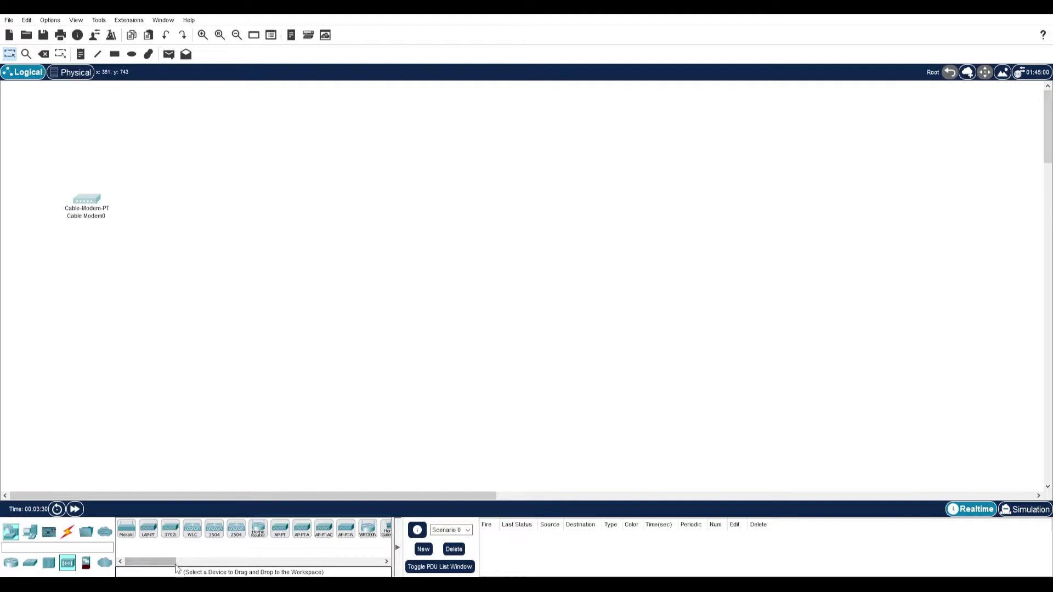
pyautogui.moveTo(151, 561); pyautogui.dragTo(157, 561)
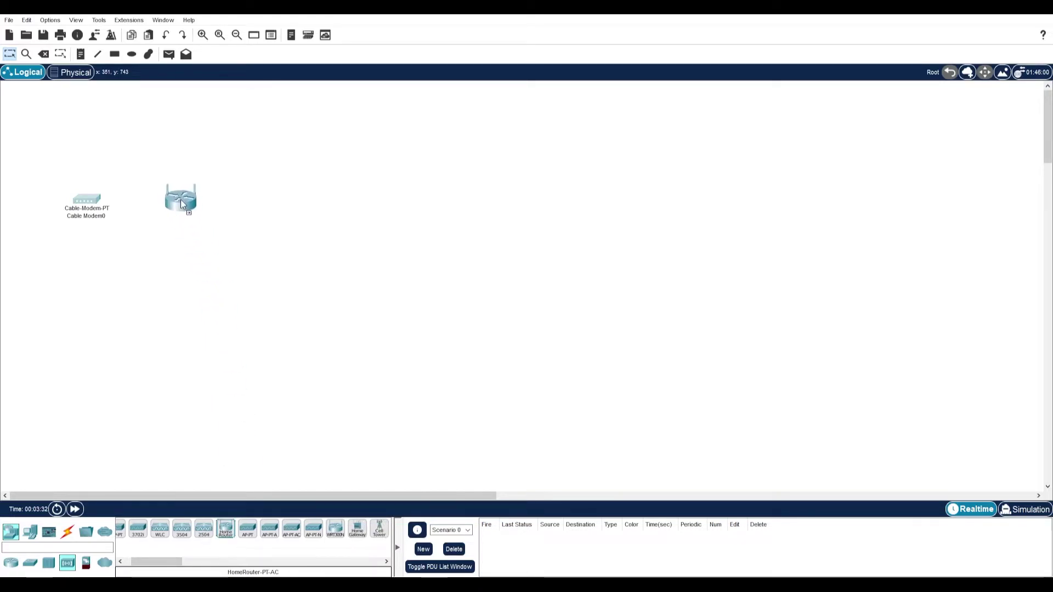
pyautogui.click(180, 199)
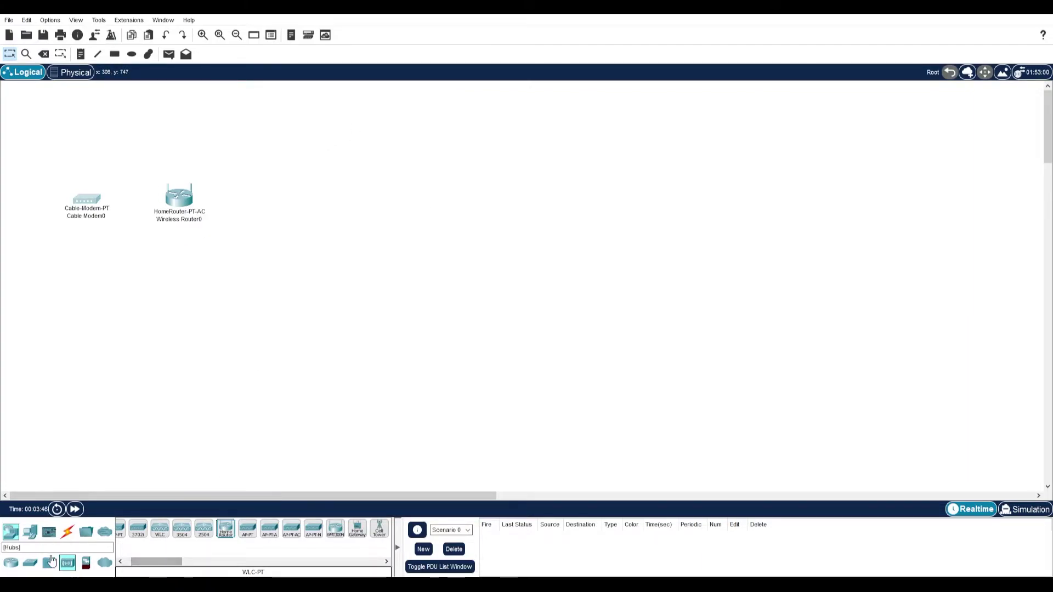
# Add a 3650-24PS multilayer switch below the home router.
pyautogui.click(10, 564)
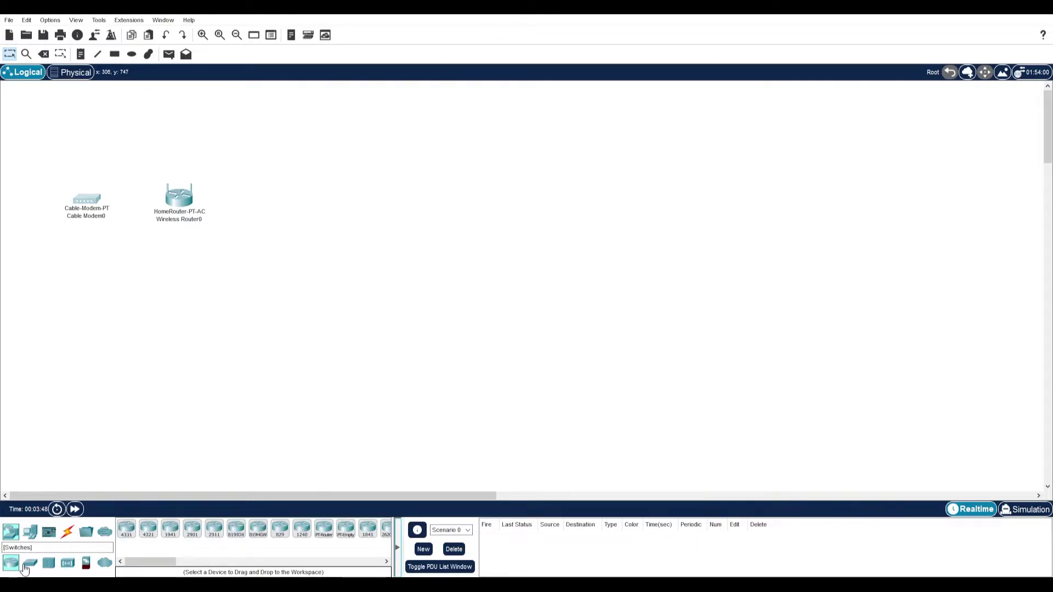
pyautogui.click(26, 567)
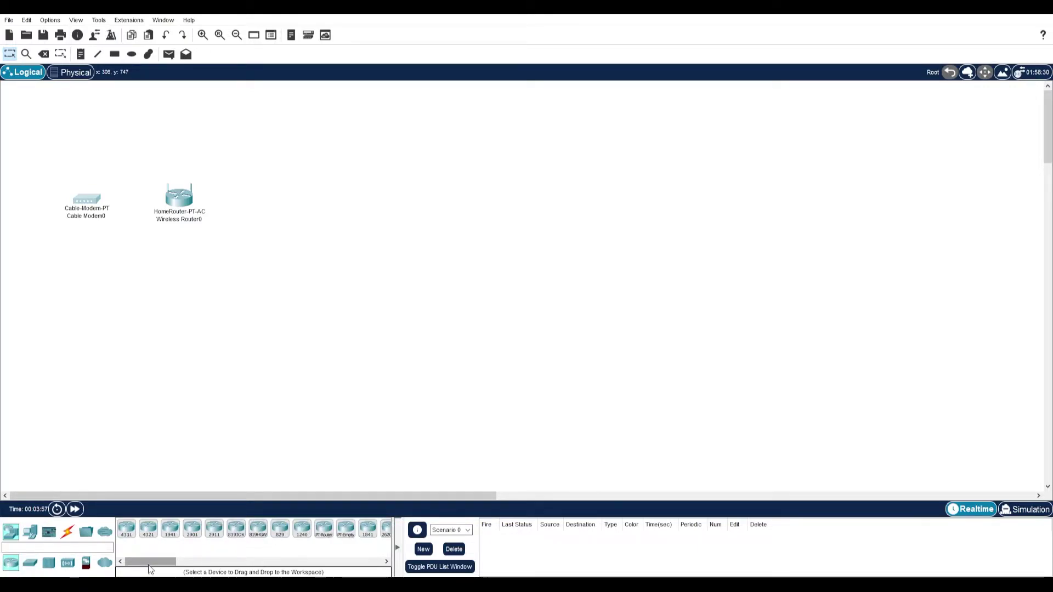
pyautogui.moveTo(152, 570); pyautogui.dragTo(160, 570)
pyautogui.click(30, 564)
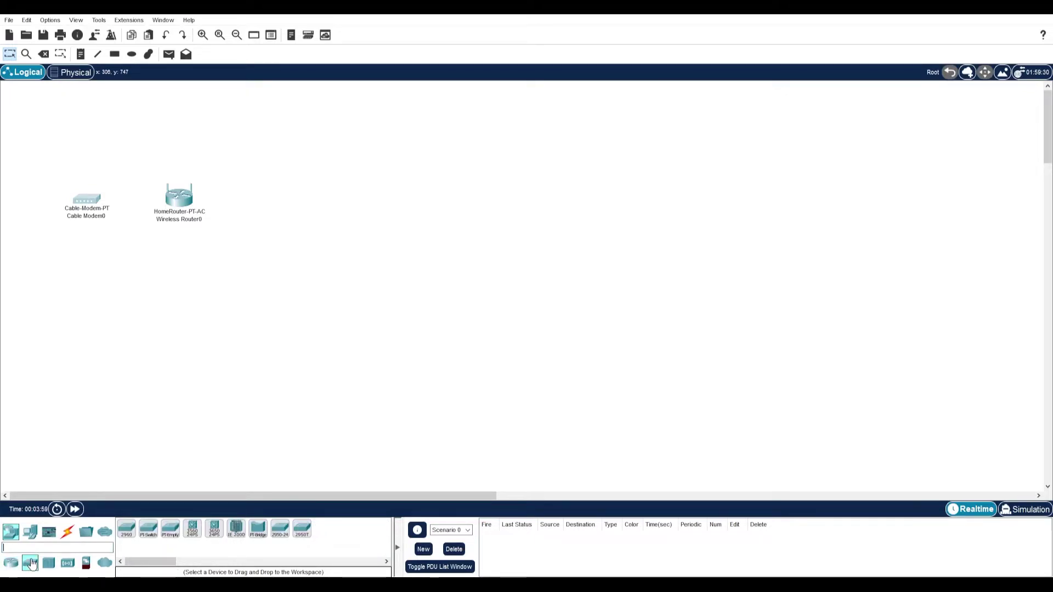
pyautogui.moveTo(214, 529); pyautogui.dragTo(180, 282)
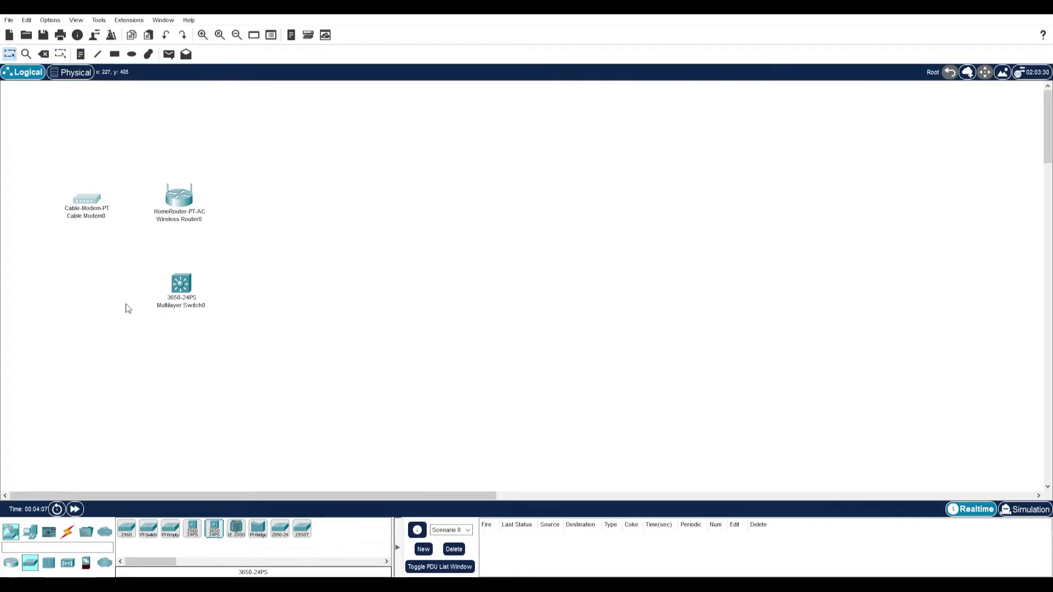
# Place a PC, a Server and a Tablet from End Devices onto the workspace.
pyautogui.click(30, 532)
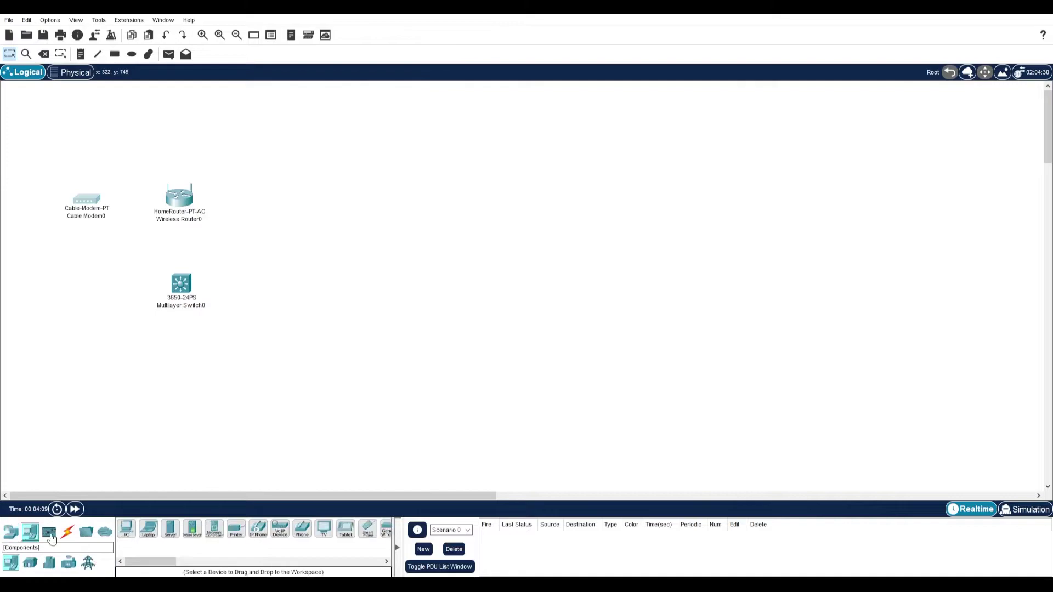
pyautogui.moveTo(123, 541); pyautogui.dragTo(250, 397)
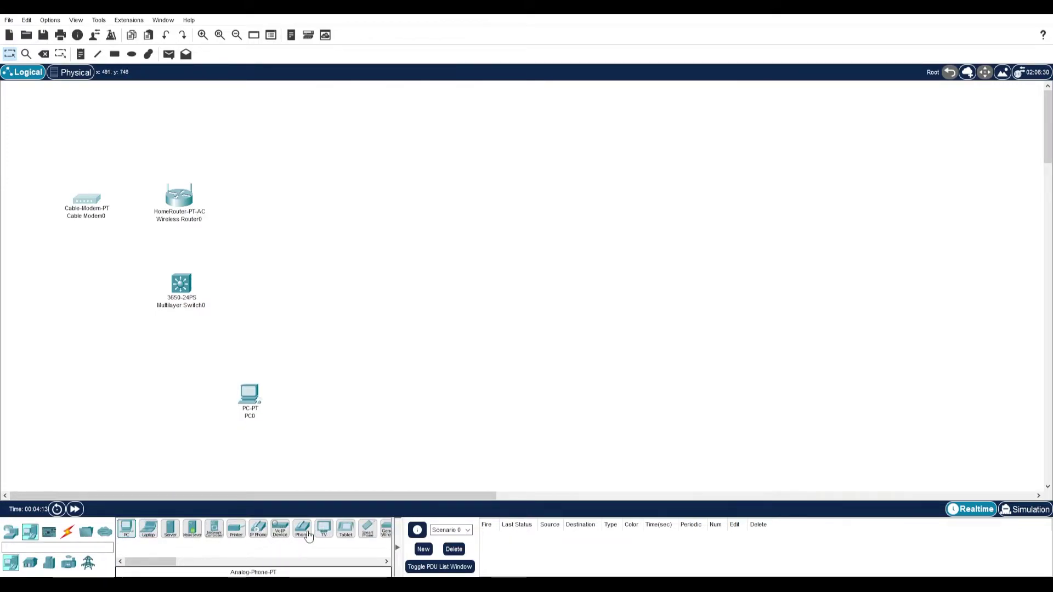
pyautogui.moveTo(171, 541); pyautogui.dragTo(291, 418)
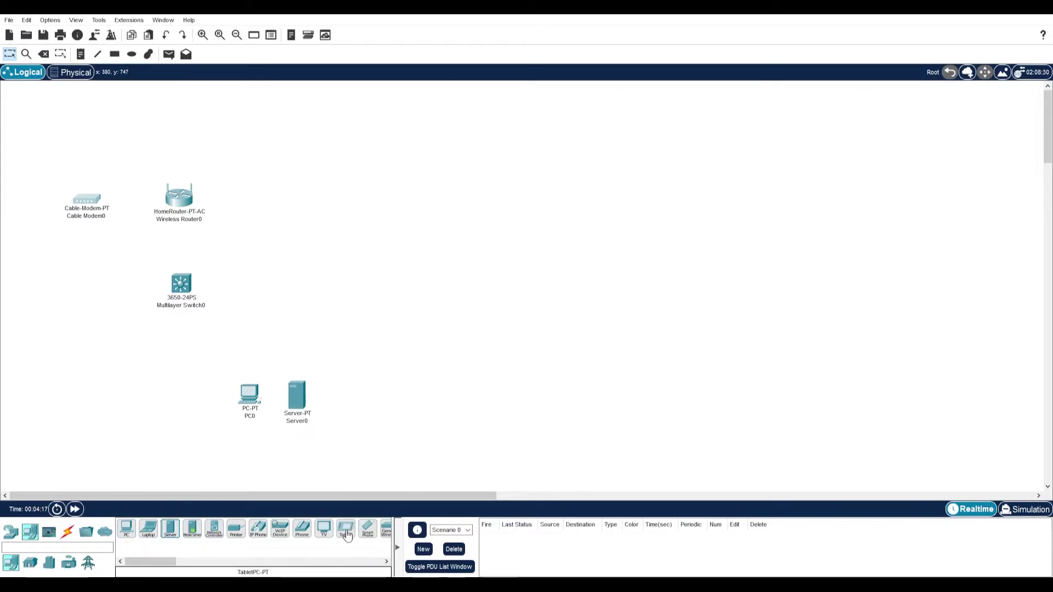
pyautogui.moveTo(347, 535); pyautogui.dragTo(389, 392)
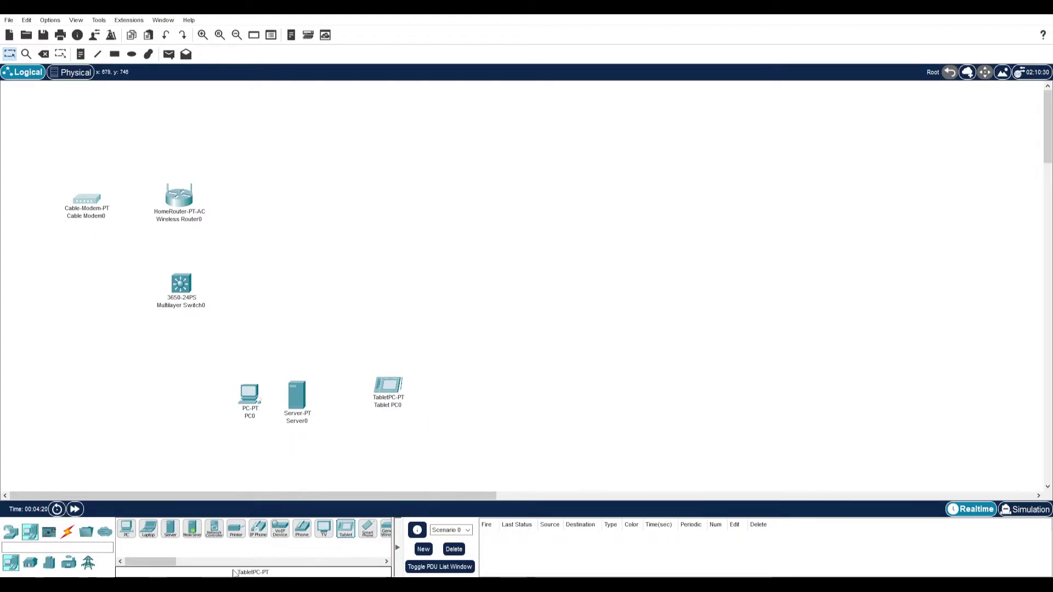
# Move the tablet beside the home router and shift the switch, PC and server left.
pyautogui.moveTo(367, 370); pyautogui.dragTo(388, 201)
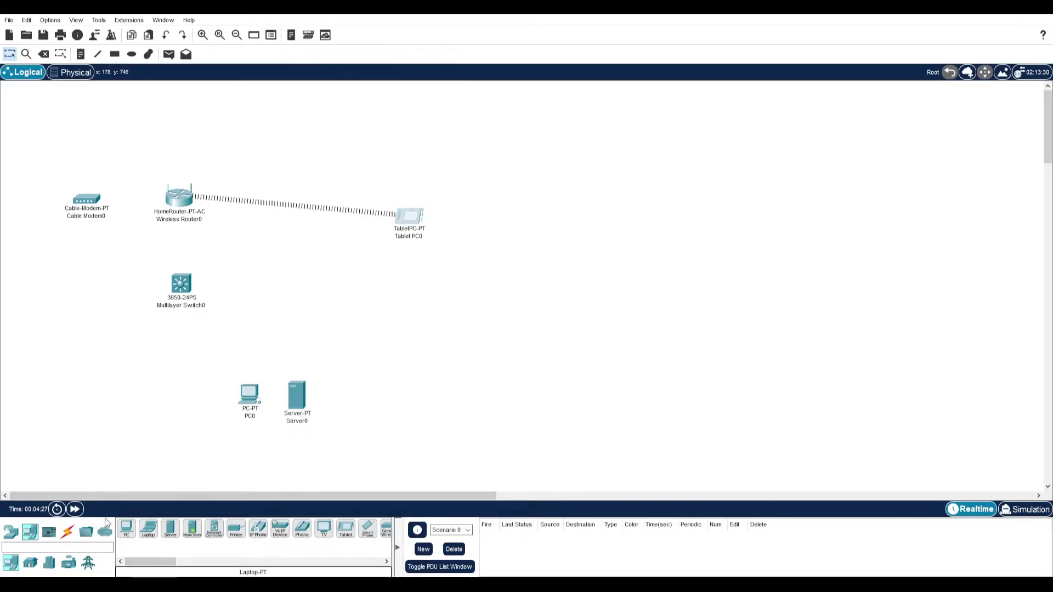
pyautogui.moveTo(188, 291); pyautogui.dragTo(174, 282)
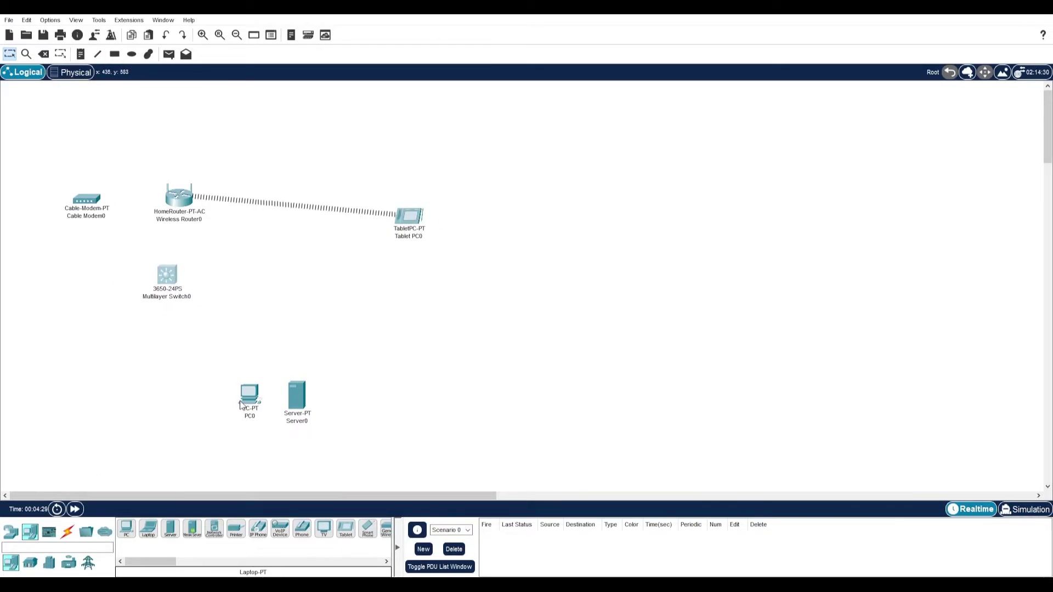
pyautogui.moveTo(247, 395); pyautogui.dragTo(176, 391)
pyautogui.moveTo(291, 398); pyautogui.dragTo(257, 392)
# Link Cable Modem0 to Wireless Router0 with an automatically chosen cable.
pyautogui.click(67, 532)
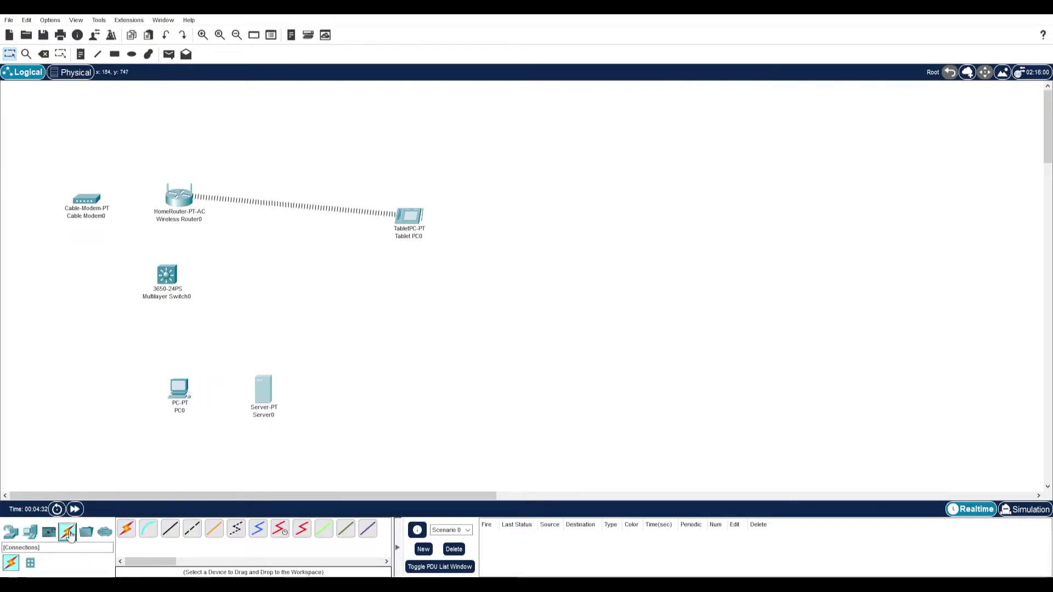
pyautogui.click(127, 532)
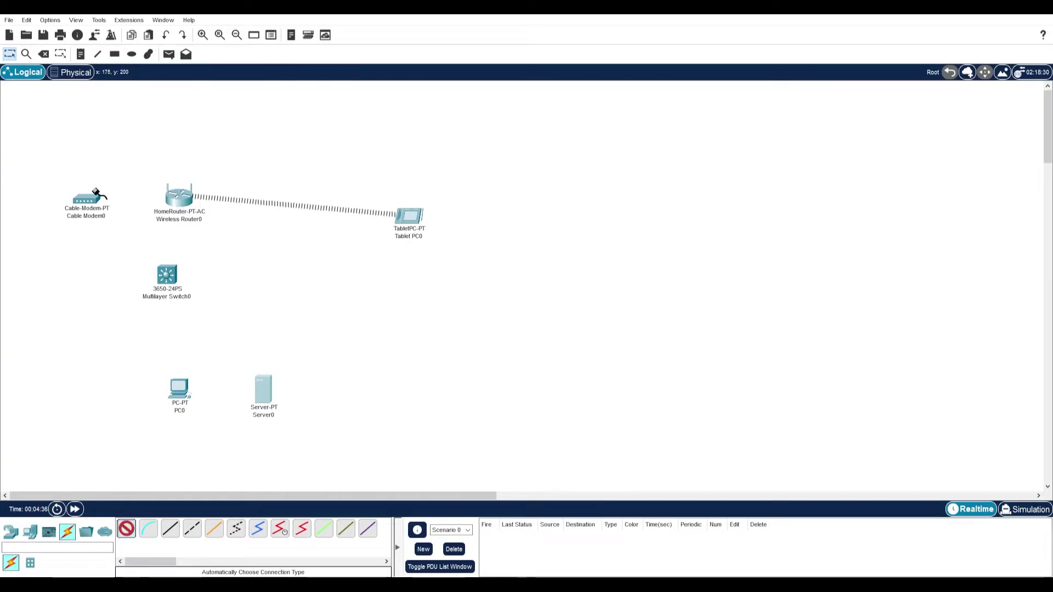
pyautogui.click(96, 193)
pyautogui.click(178, 196)
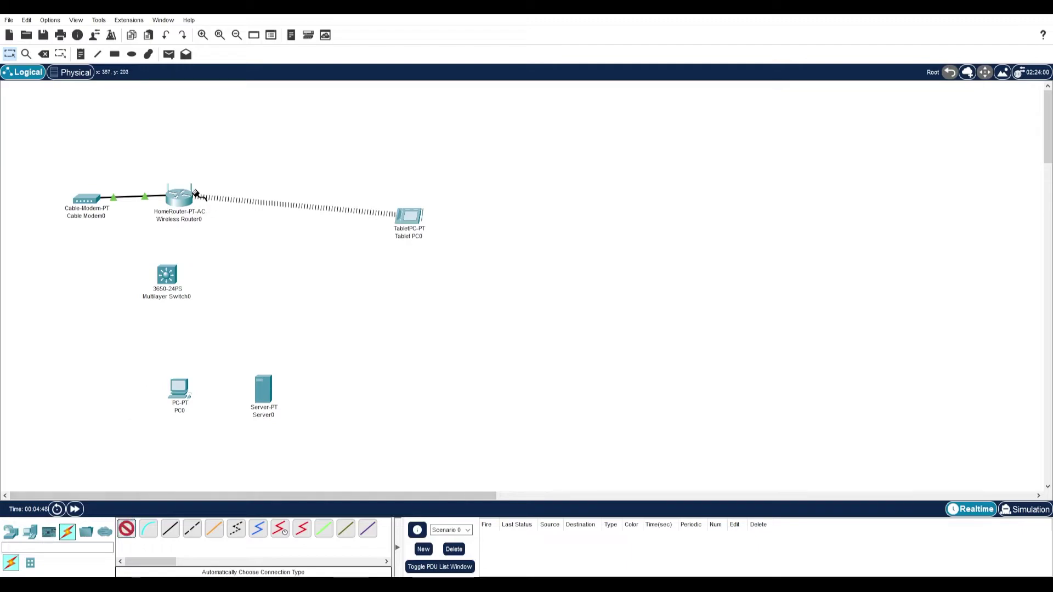
# Cable Wireless Router0 to Multilayer Switch0 and fit a power supply module into the switch.
pyautogui.click(181, 199)
pyautogui.click(167, 275)
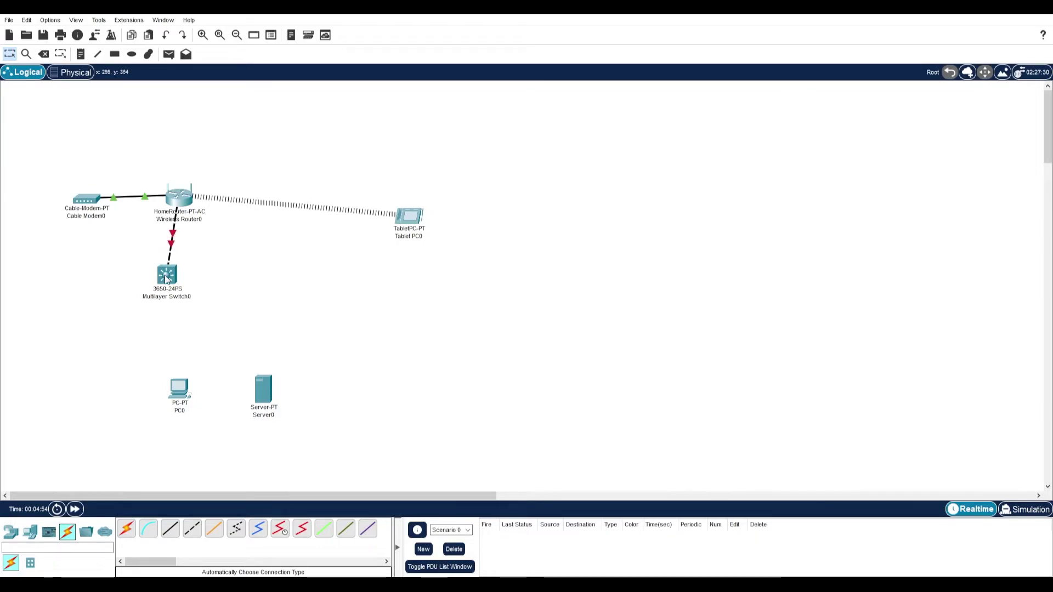
pyautogui.click(167, 280)
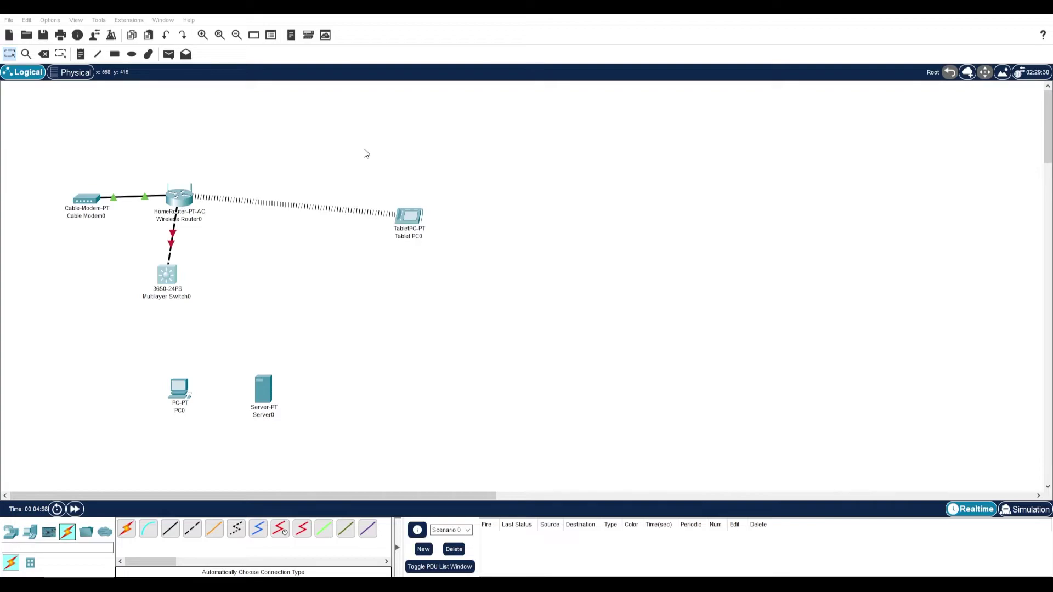
pyautogui.moveTo(362, 153); pyautogui.dragTo(591, 208)
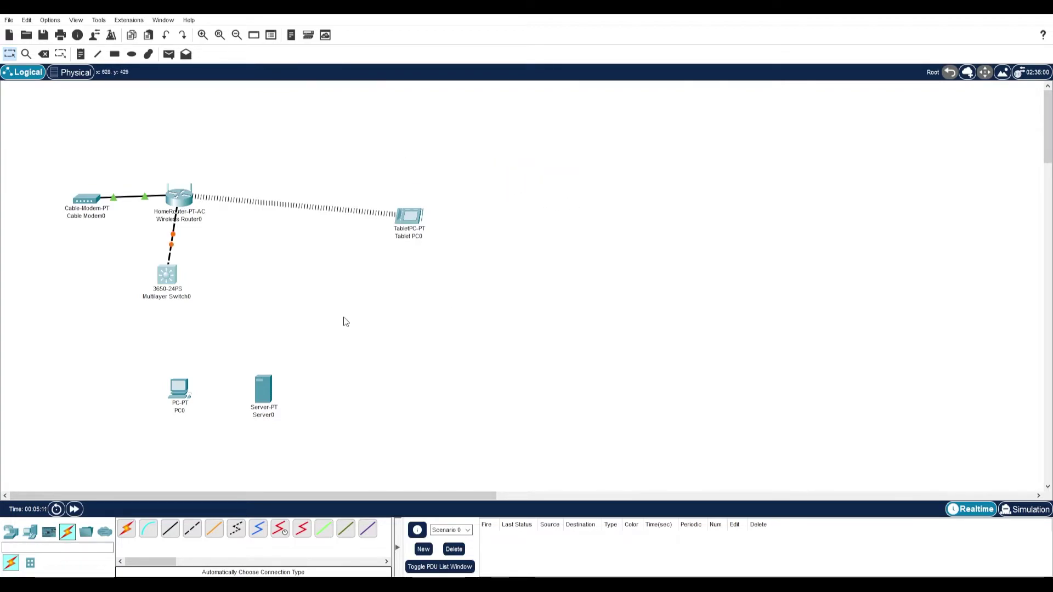
# Cable Multilayer Switch0 to PC0 and move PC0 further left.
pyautogui.click(126, 528)
pyautogui.click(168, 280)
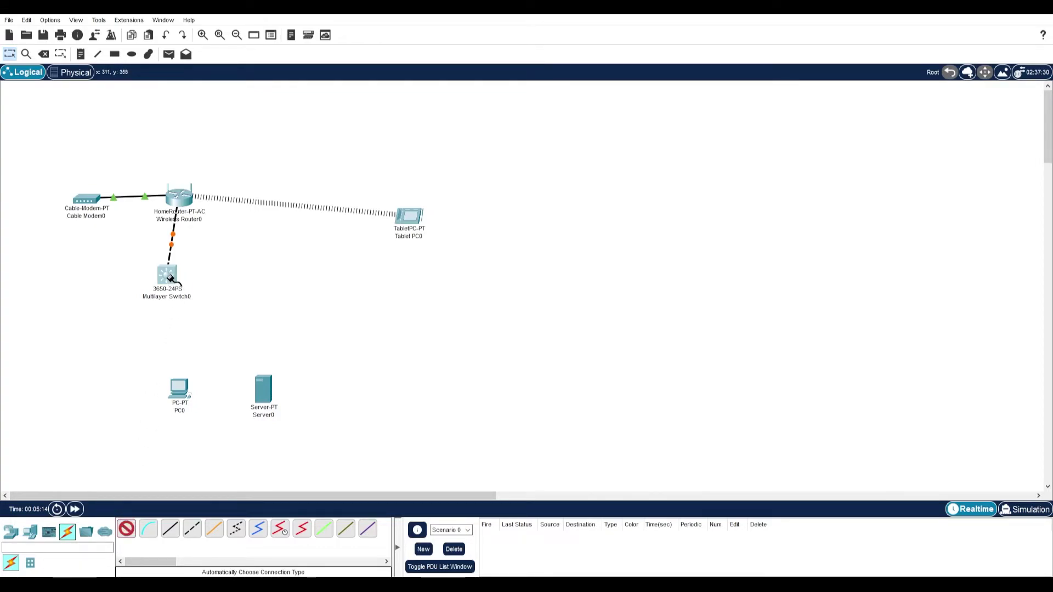
pyautogui.click(178, 386)
pyautogui.moveTo(182, 388); pyautogui.dragTo(144, 387)
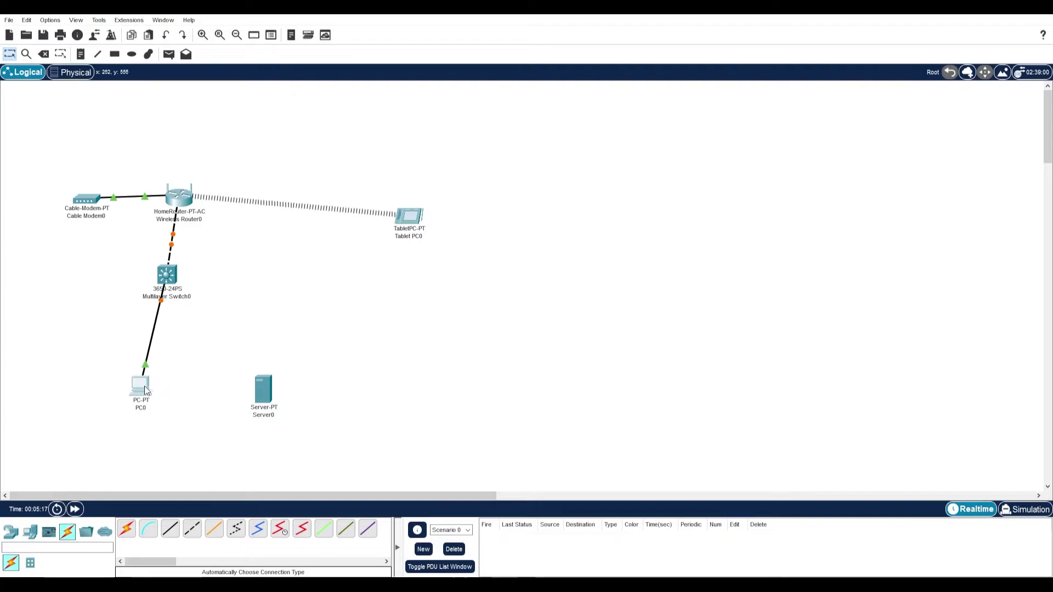
# Cable Multilayer Switch0 to Server0 and move the server right of the switch.
pyautogui.click(126, 529)
pyautogui.click(173, 280)
pyautogui.click(266, 396)
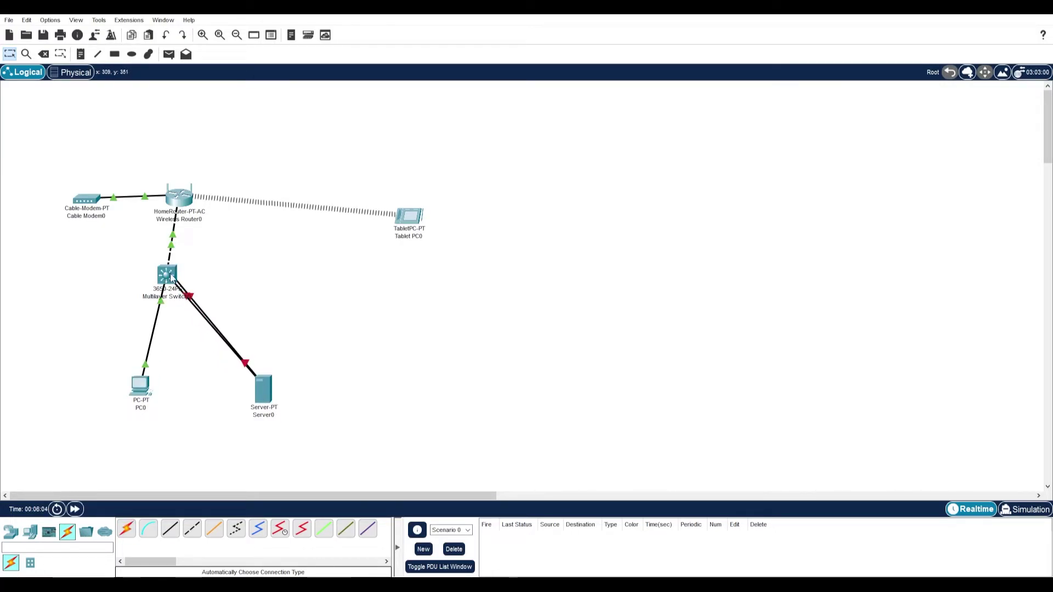
pyautogui.moveTo(263, 404); pyautogui.dragTo(626, 291)
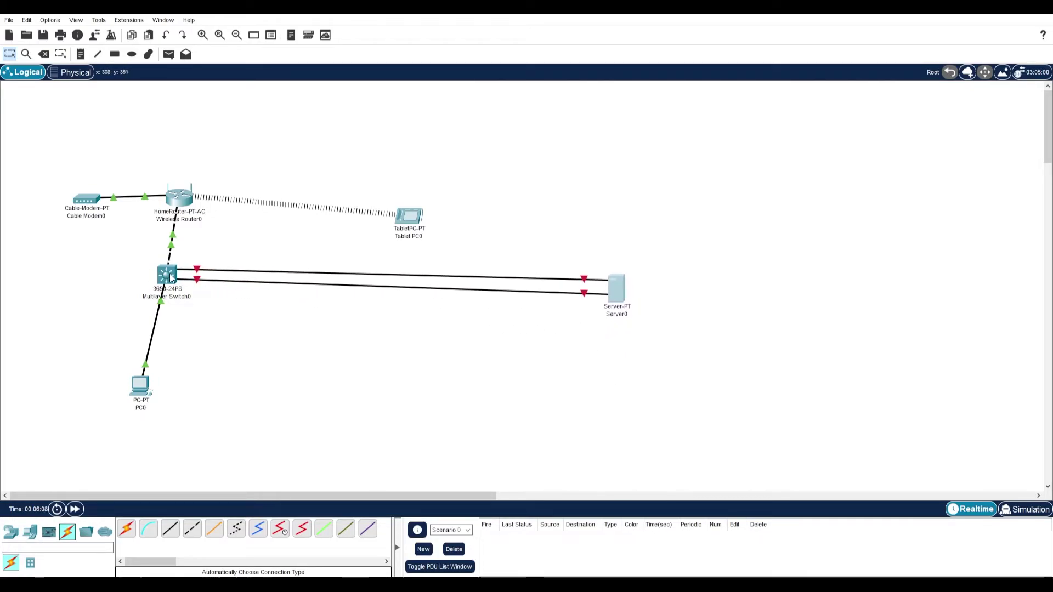
# Add a third automatic cable between Multilayer Switch0 and Server0.
pyautogui.click(126, 528)
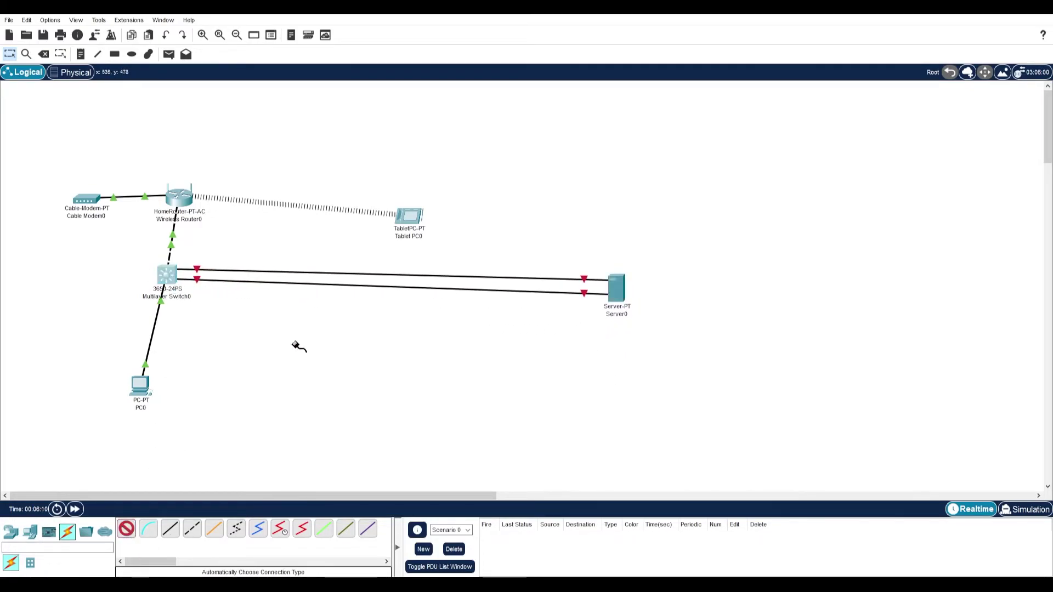
pyautogui.click(165, 275)
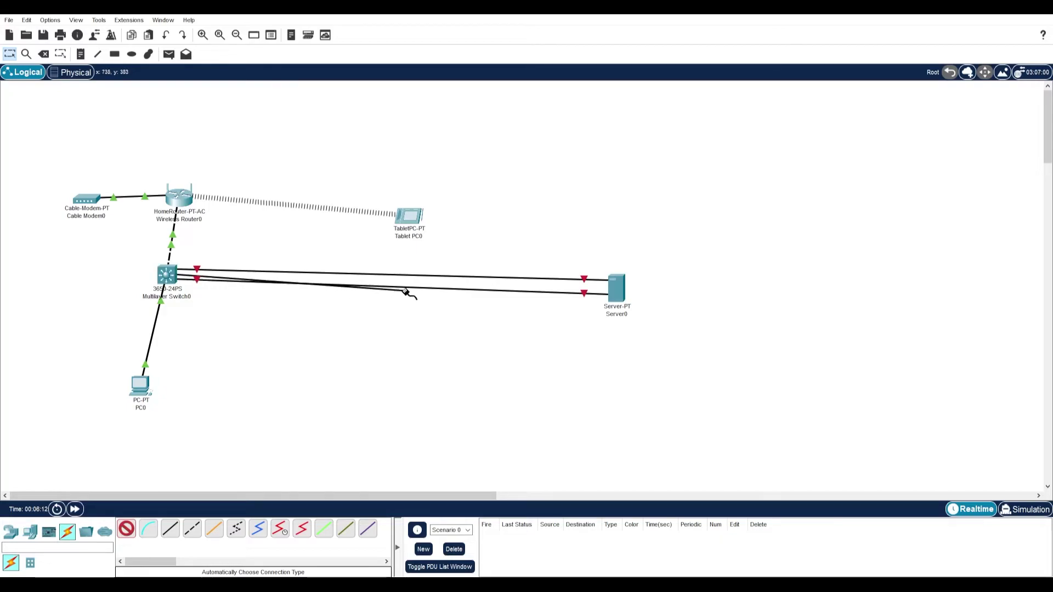
pyautogui.click(607, 287)
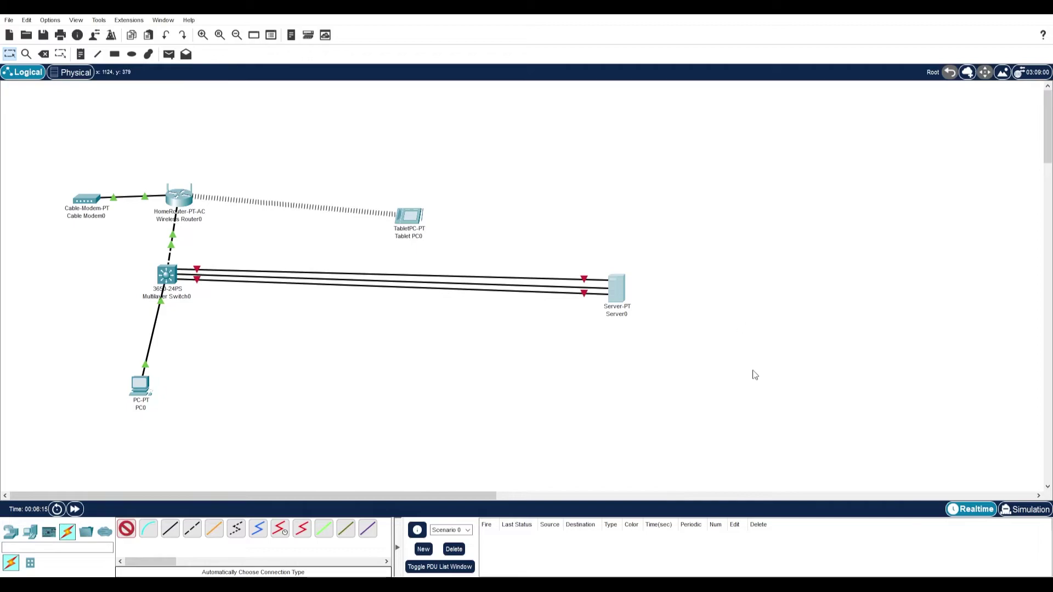
# Undo the third switch-to-Server0 cable with Ctrl+Z and cancel the pending connection.
pyautogui.hotkey('ctrl', 'z')
pyautogui.click(124, 532)
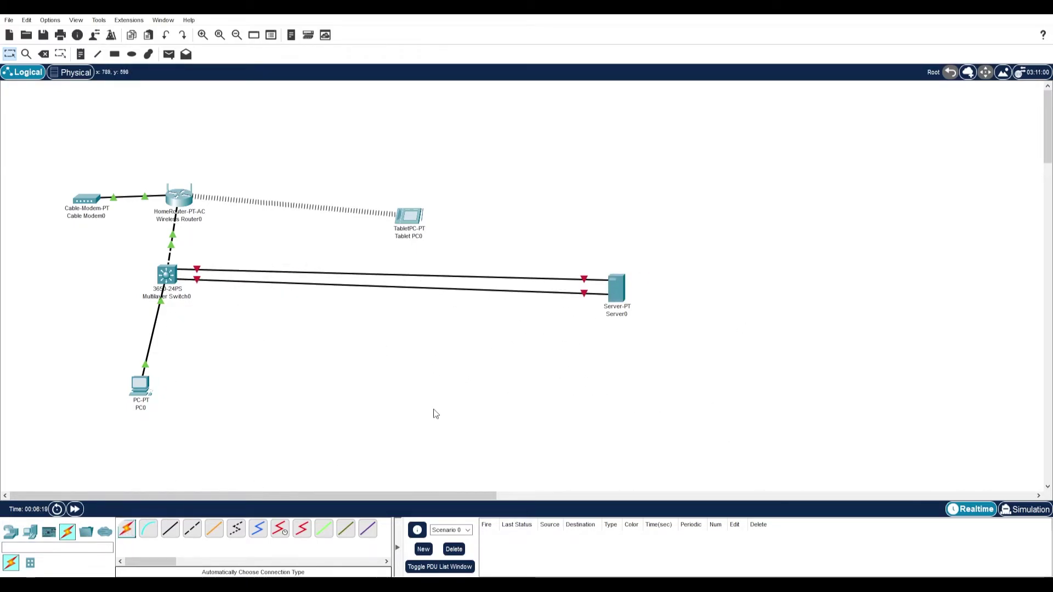